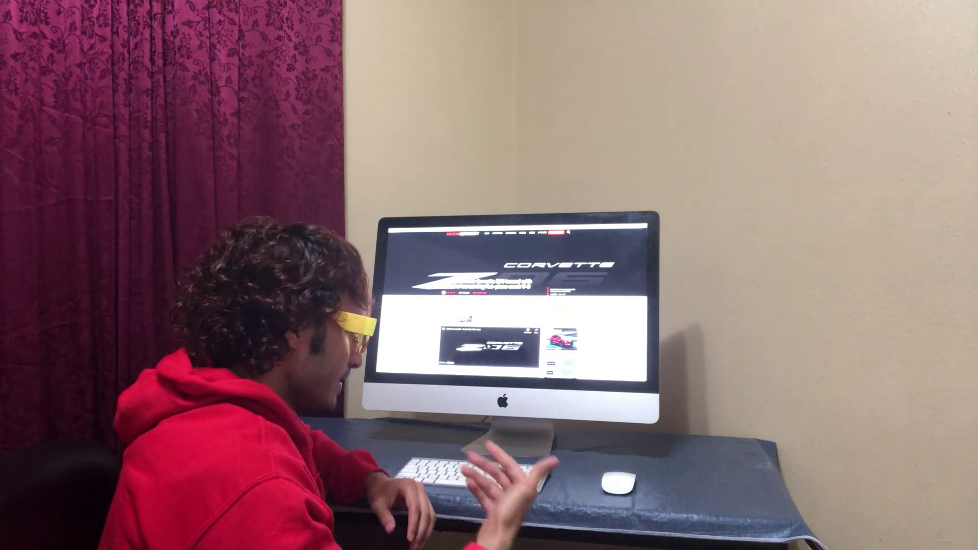
scroll(512, 306, "down", 5)
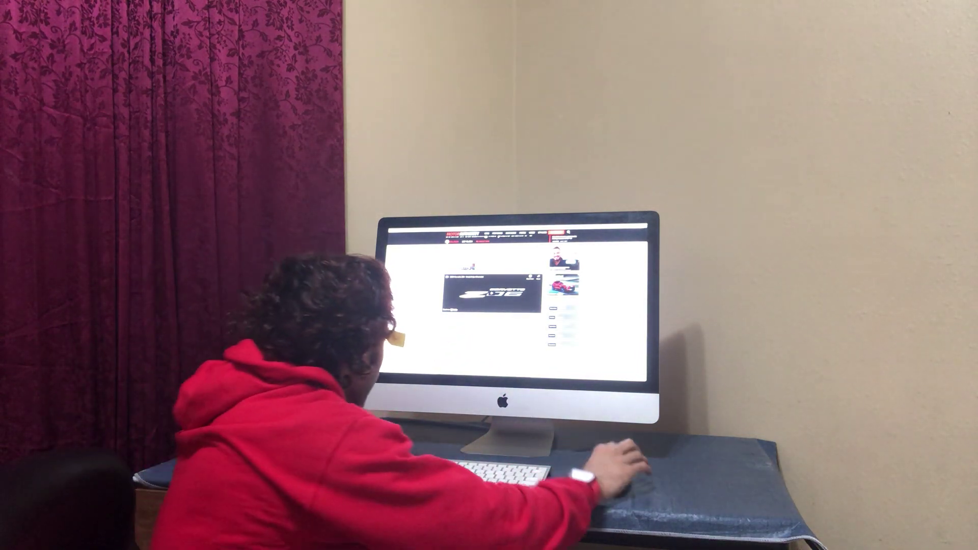
scroll(512, 306, "down", 1)
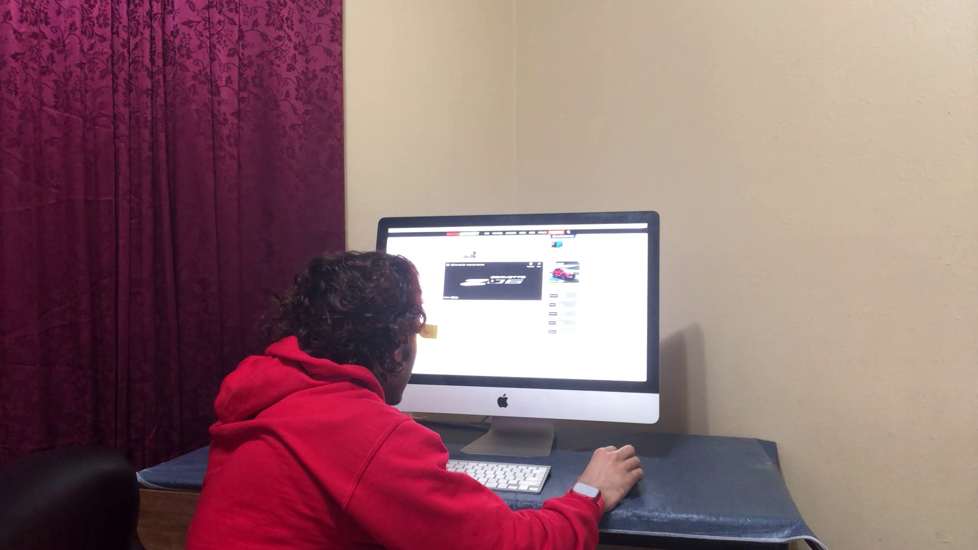
scroll(513, 305, "down", 1)
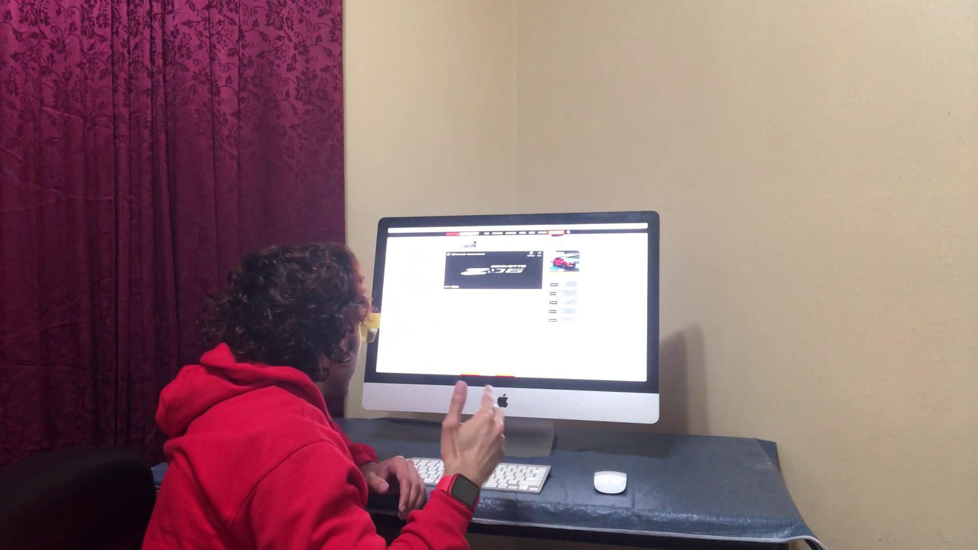
scroll(512, 306, "down", 2)
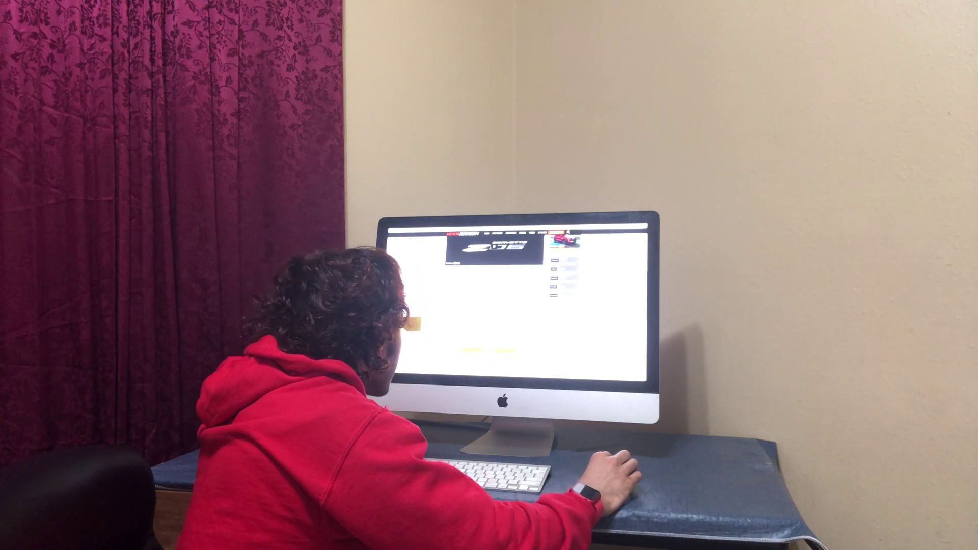
scroll(515, 306, "down", 3)
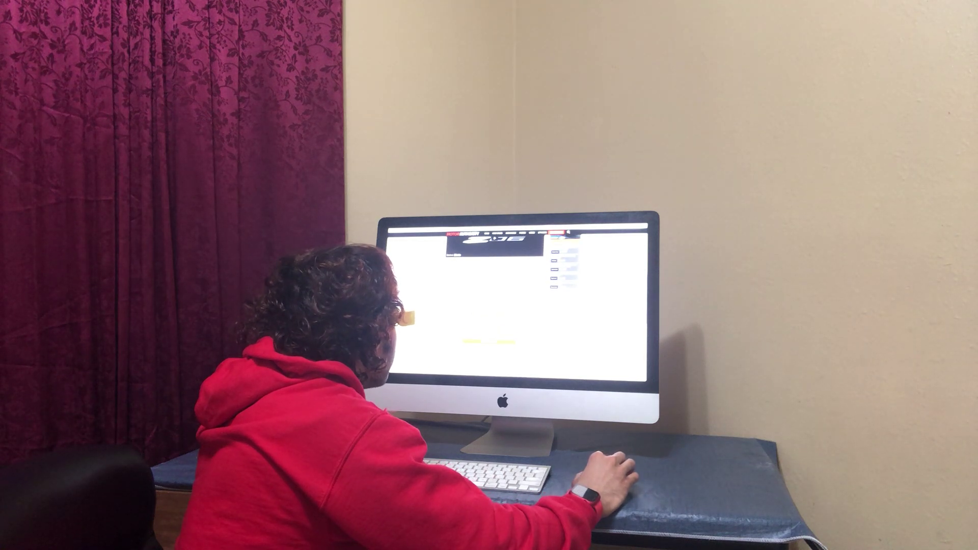
scroll(516, 306, "up", 5)
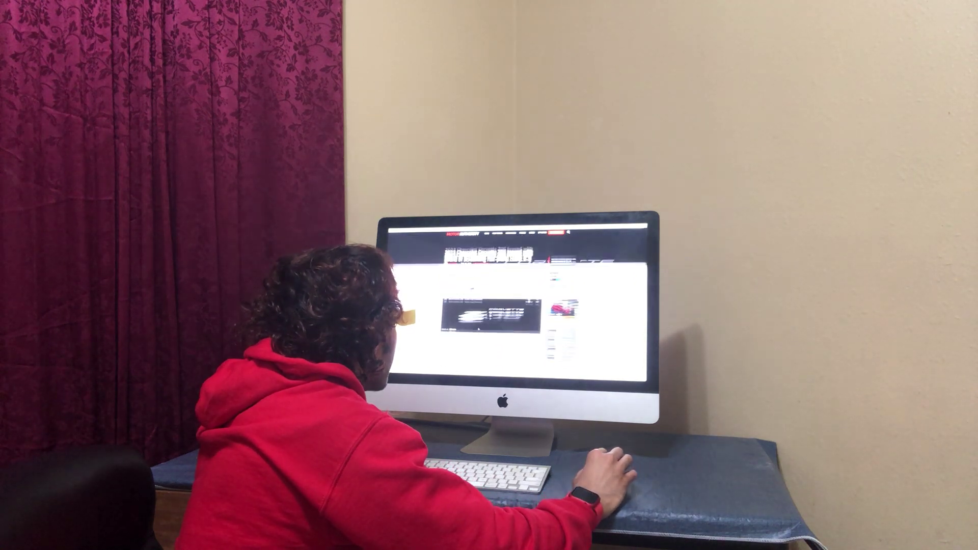